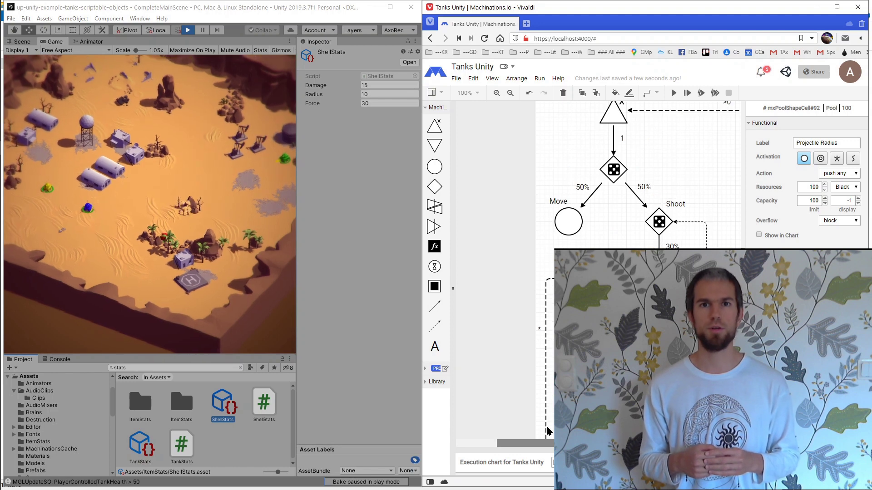
scroll(614, 205, "left", 5)
scroll(553, 182, "up", 3)
Change the Projectile Damage pool's Resources count to 400.
left_click(554, 183)
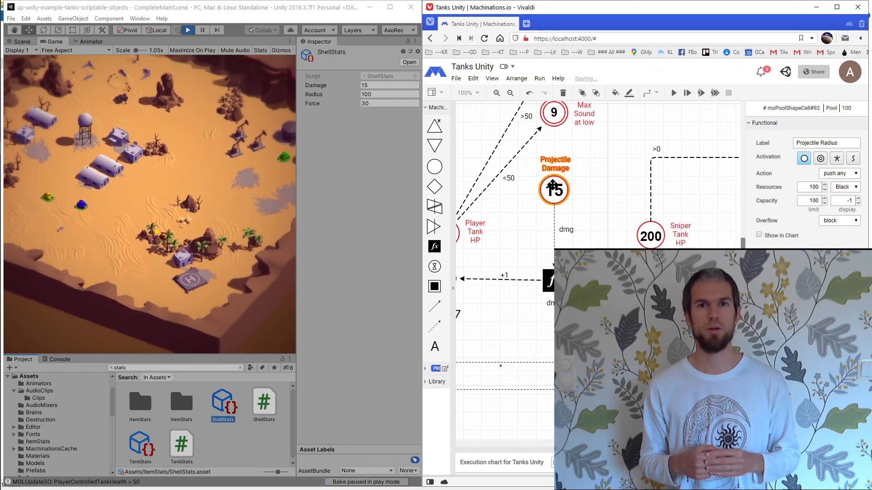
scroll(579, 205, "left", 3)
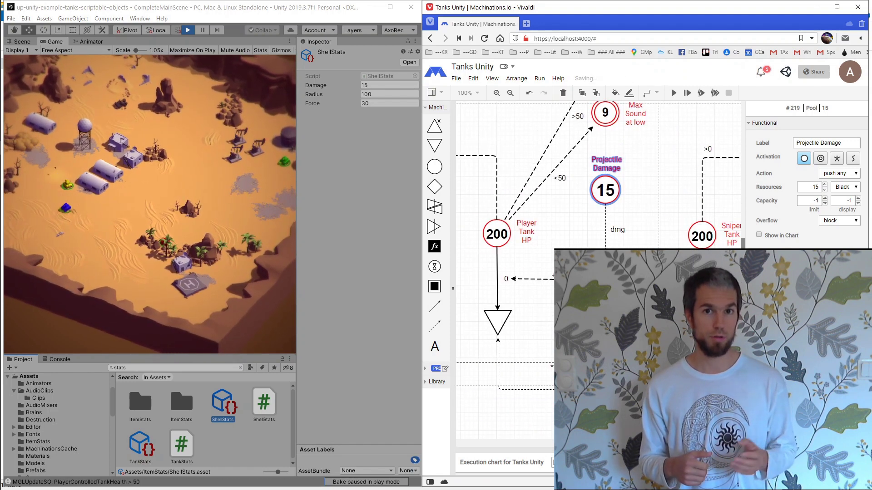
double_click(815, 187)
type("400")
key("Return")
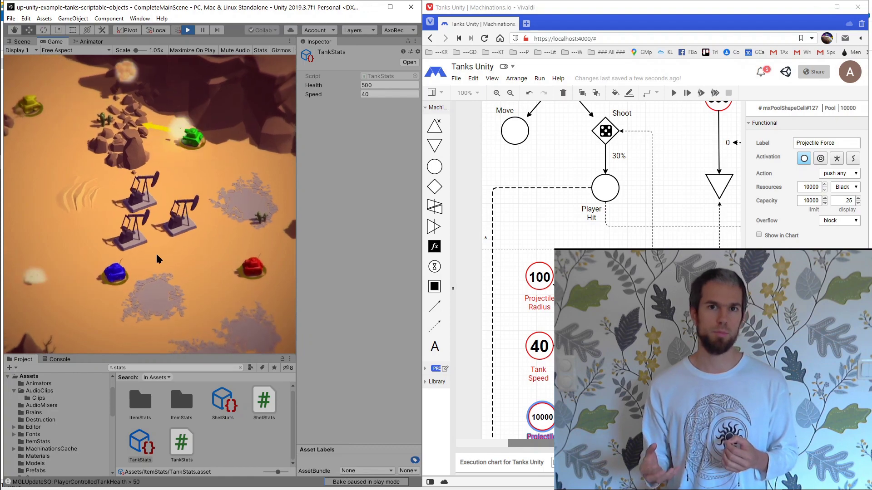
Select ShellStats in Unity's Project panel to view the shell stats.
left_click(224, 403)
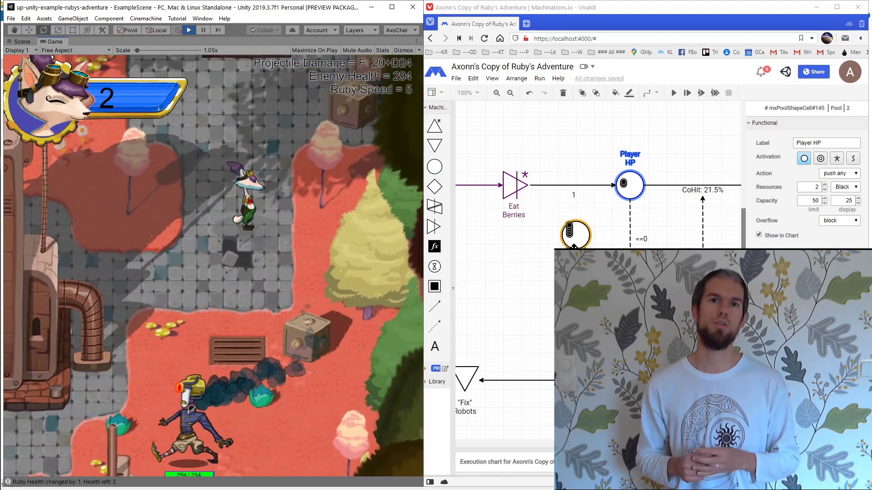
Select Ruby's Speed pool and edit its Resources count to 1.
left_click(576, 235)
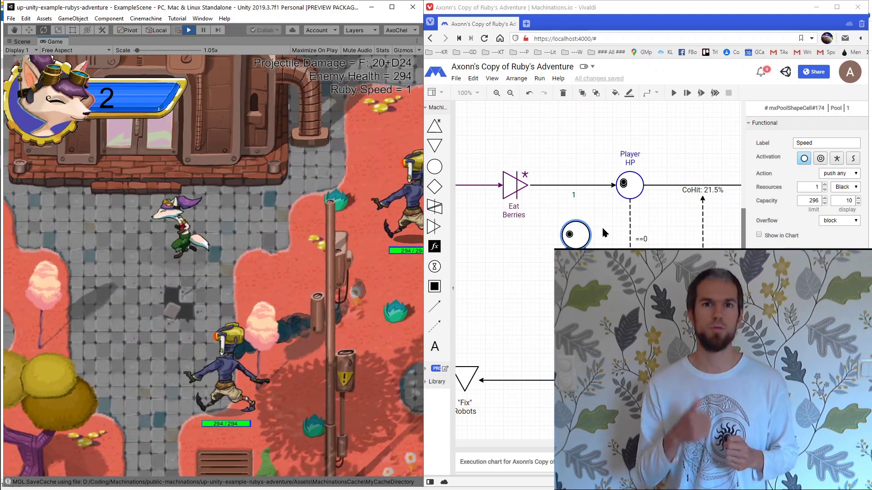
left_click(811, 186)
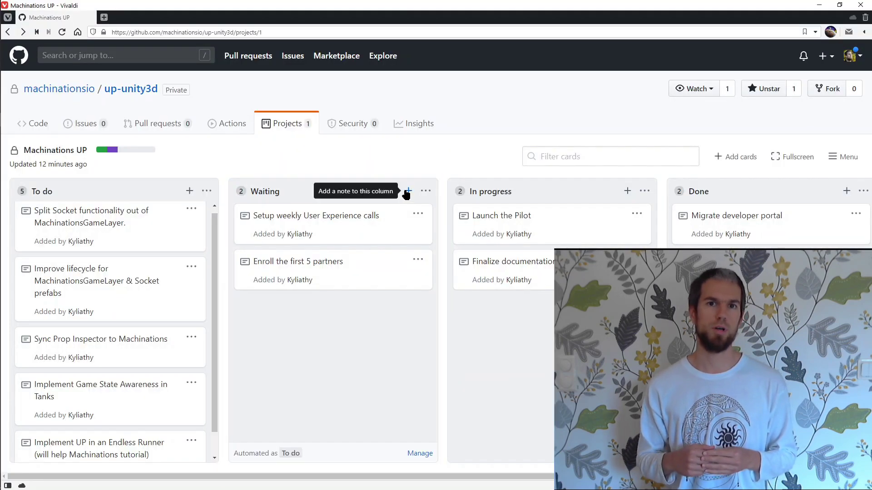
Start a new note card in the Waiting column of the Machinations UP board.
left_click(407, 193)
type("Investigate inte")
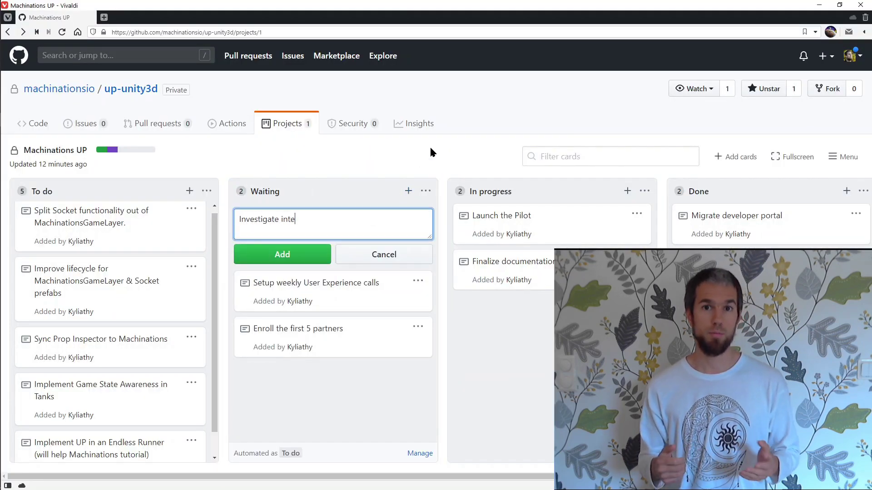
type("rest for Opportunity Co")
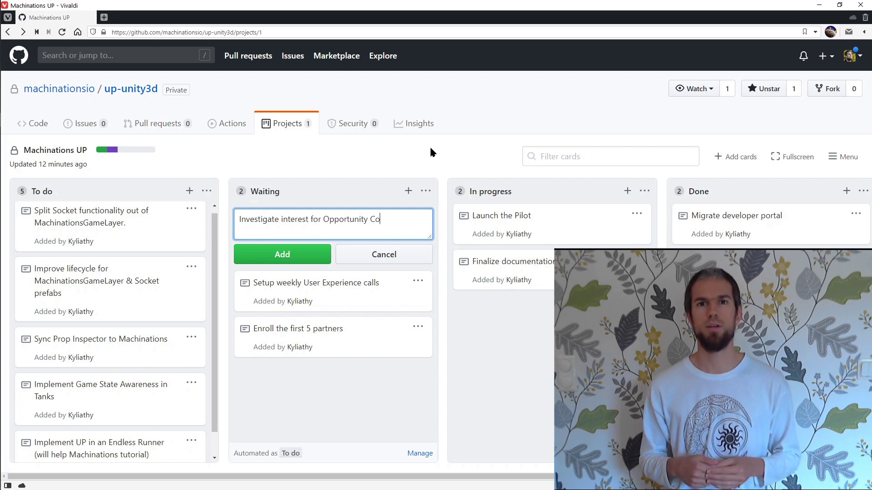
type("uncil")
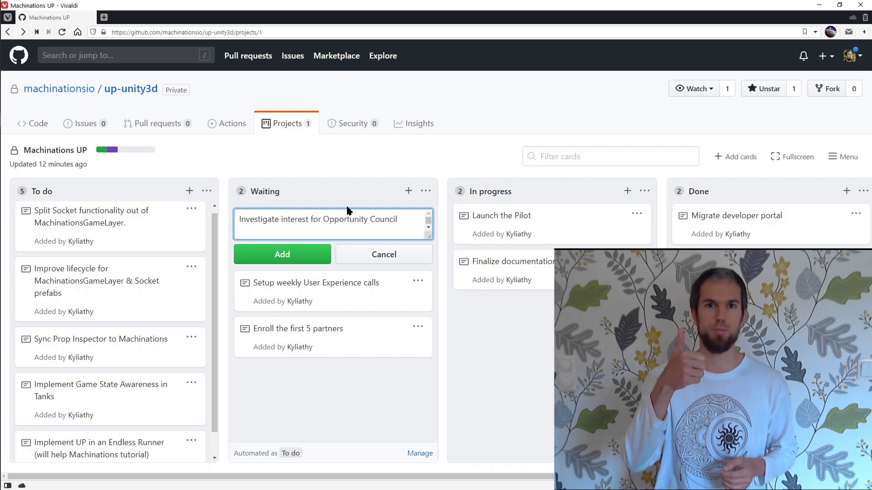